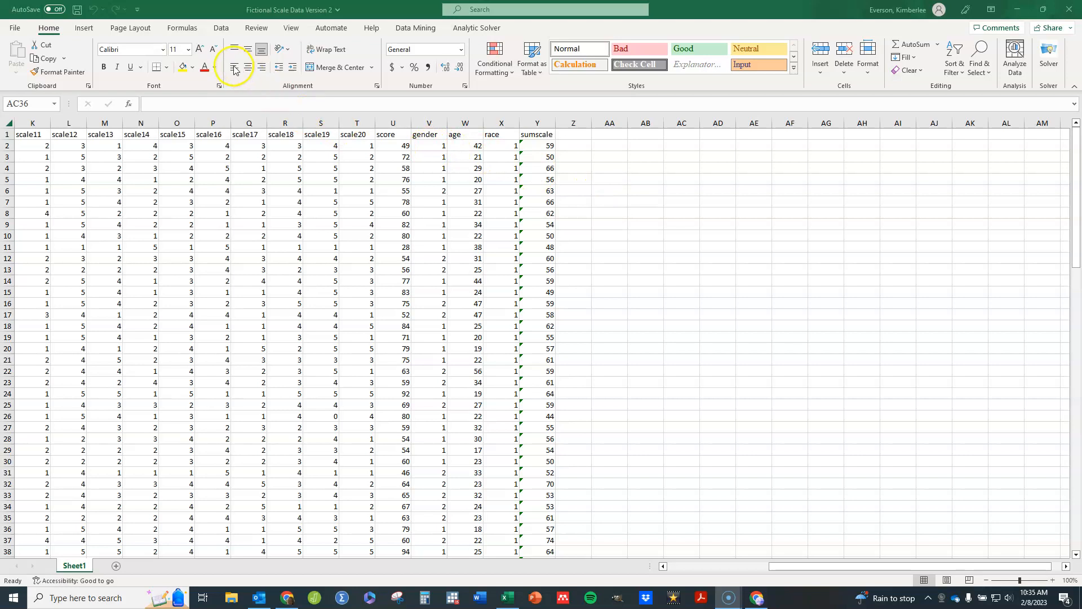
Check in the program options' Excel add-ins list that Analysis ToolPak is enabled, and accept the add-in selection
click(223, 33)
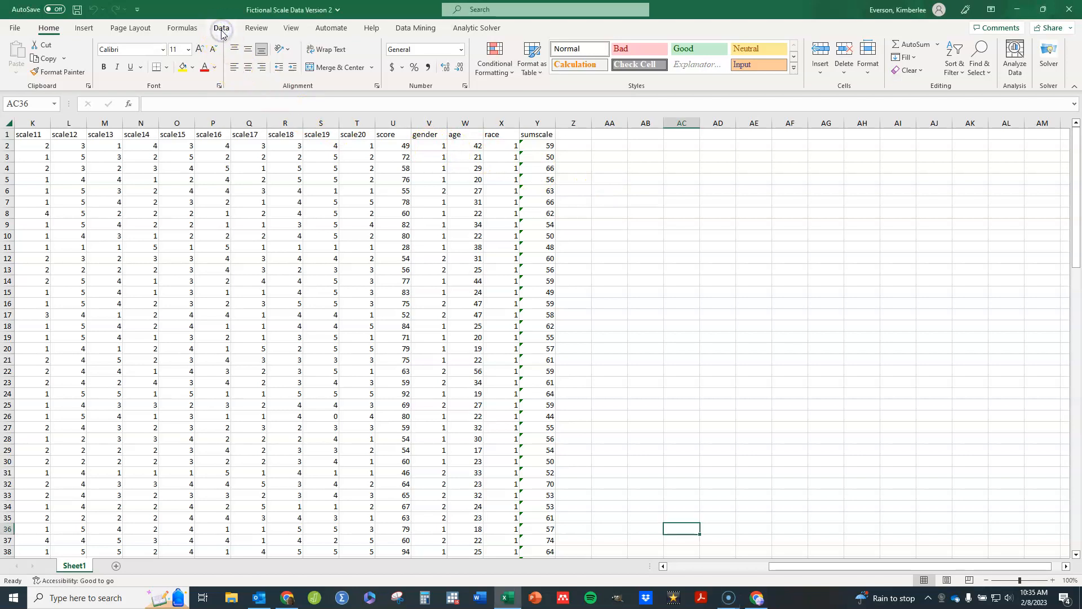
click(222, 30)
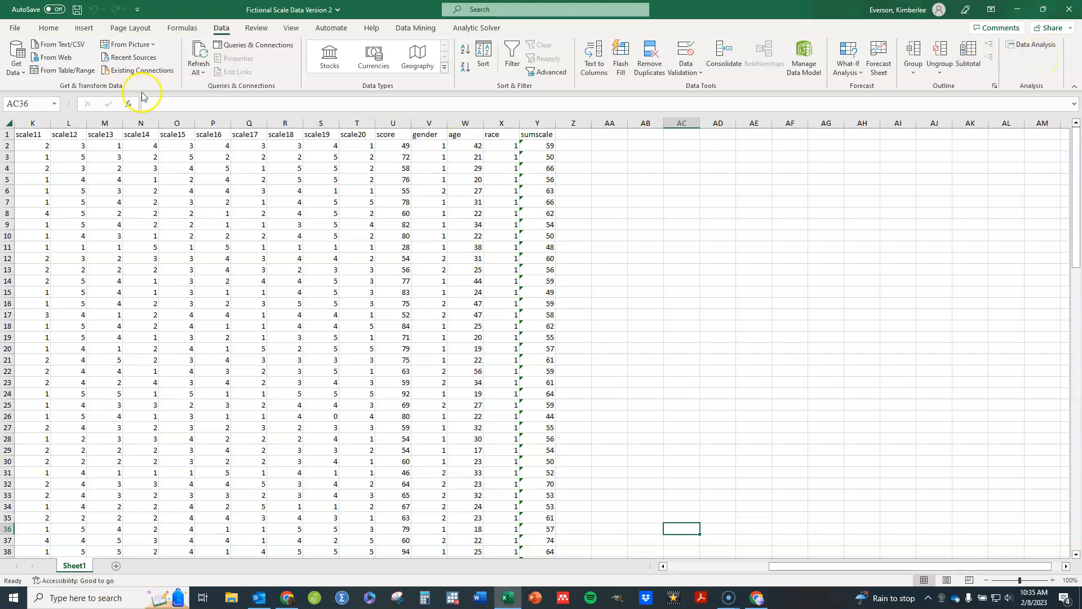
click(15, 28)
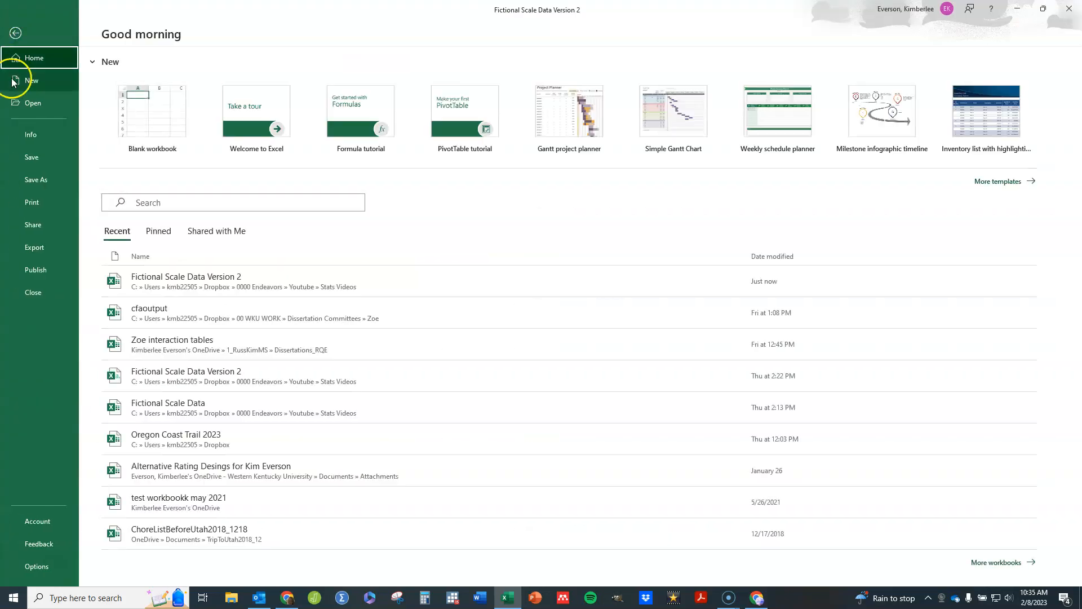
click(46, 574)
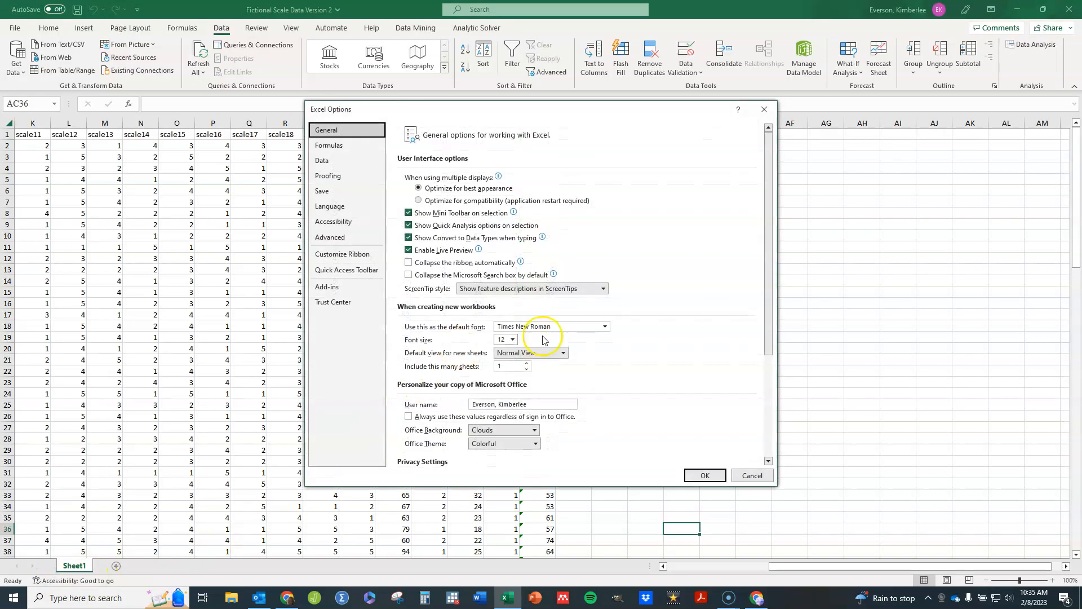
click(333, 288)
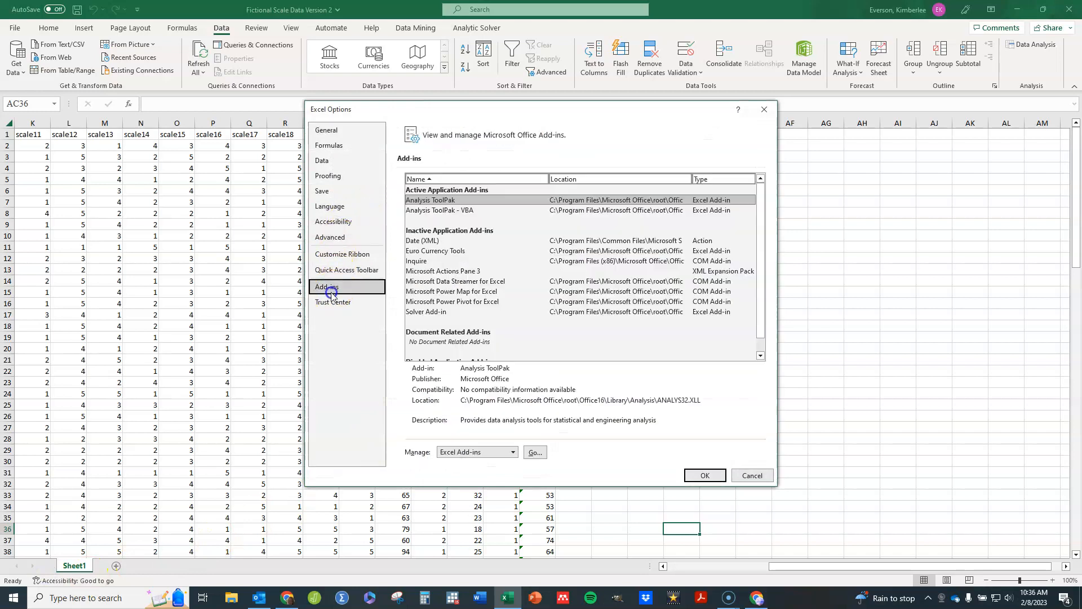
click(430, 204)
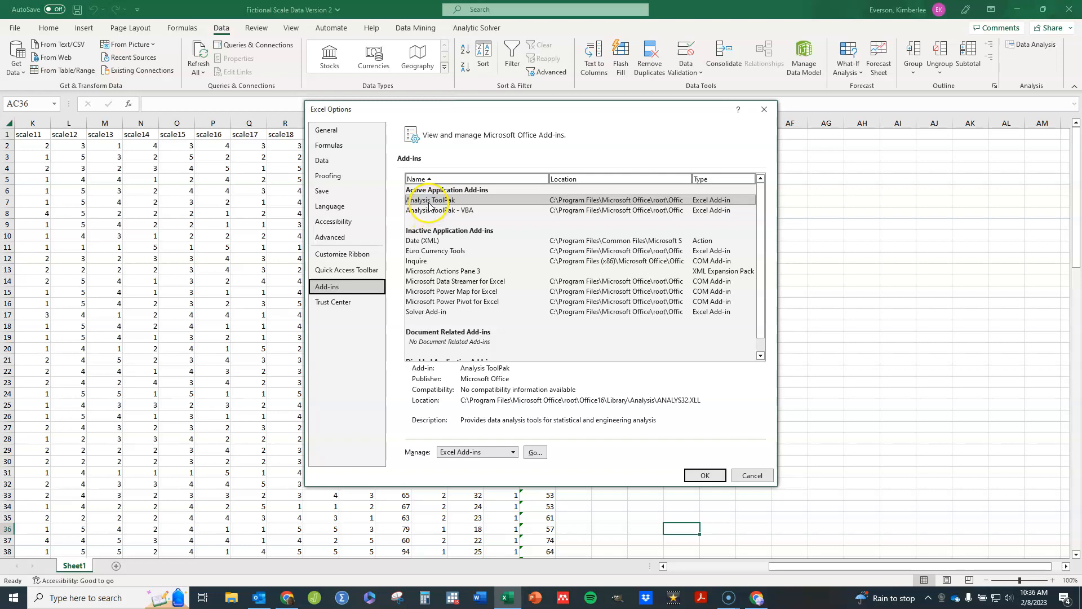
click(429, 203)
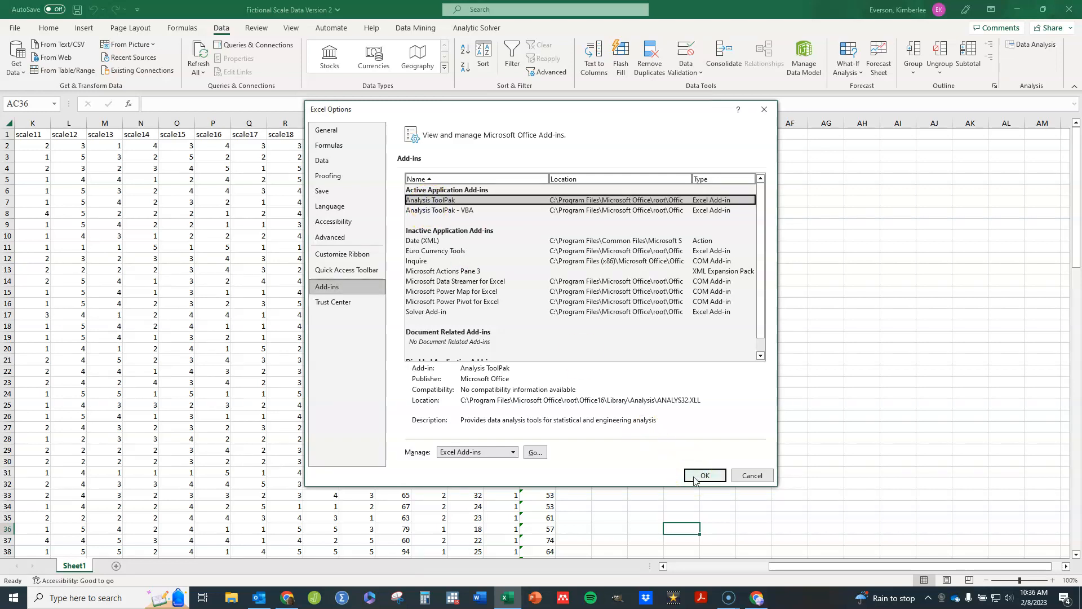
click(535, 452)
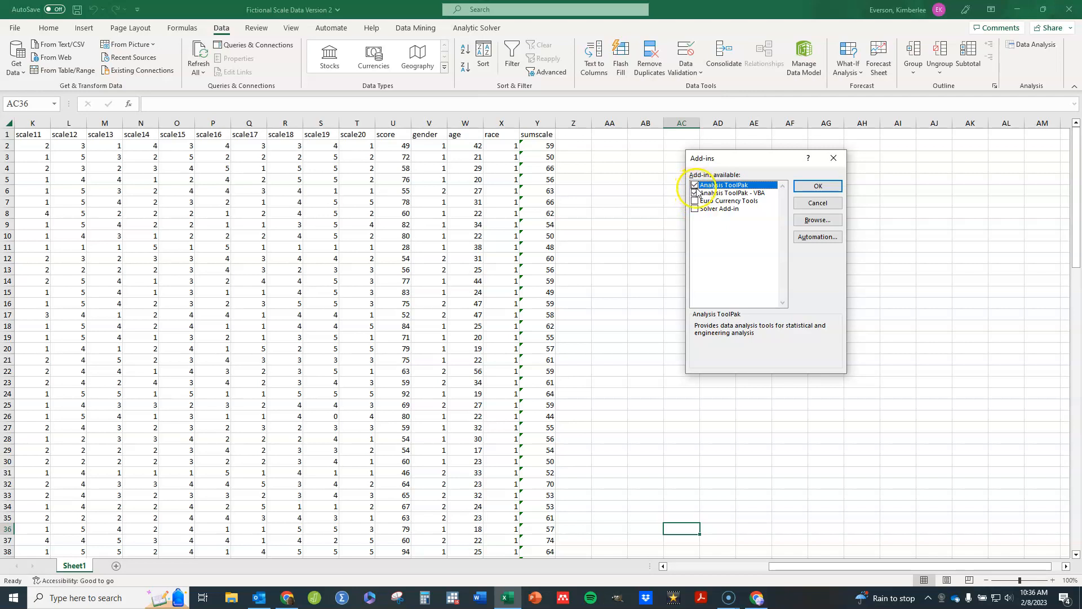
click(835, 192)
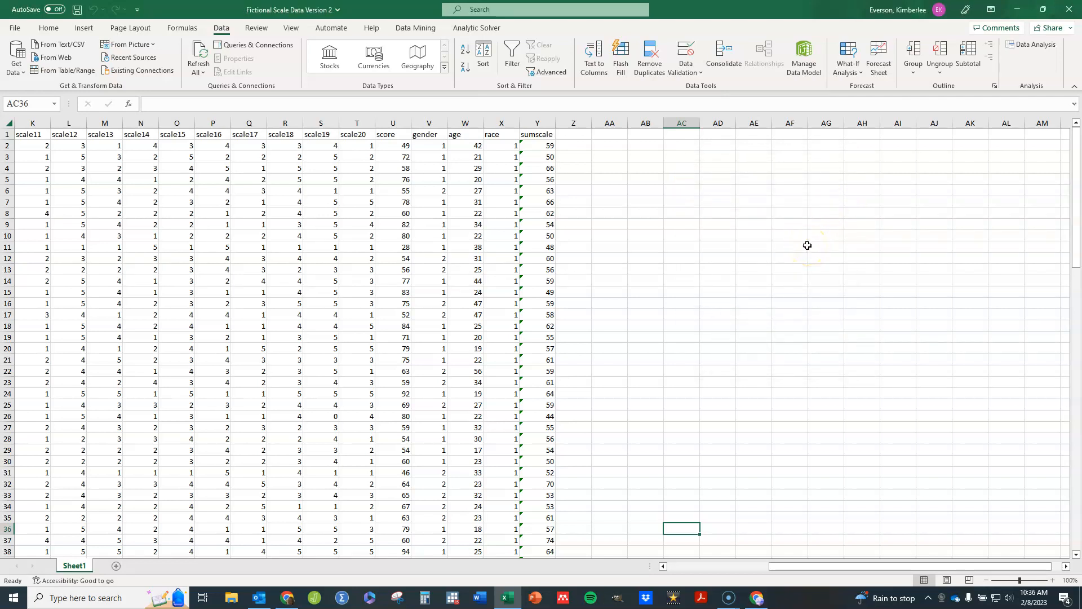
Start the Histogram tool from the Data Analysis tools
click(1033, 50)
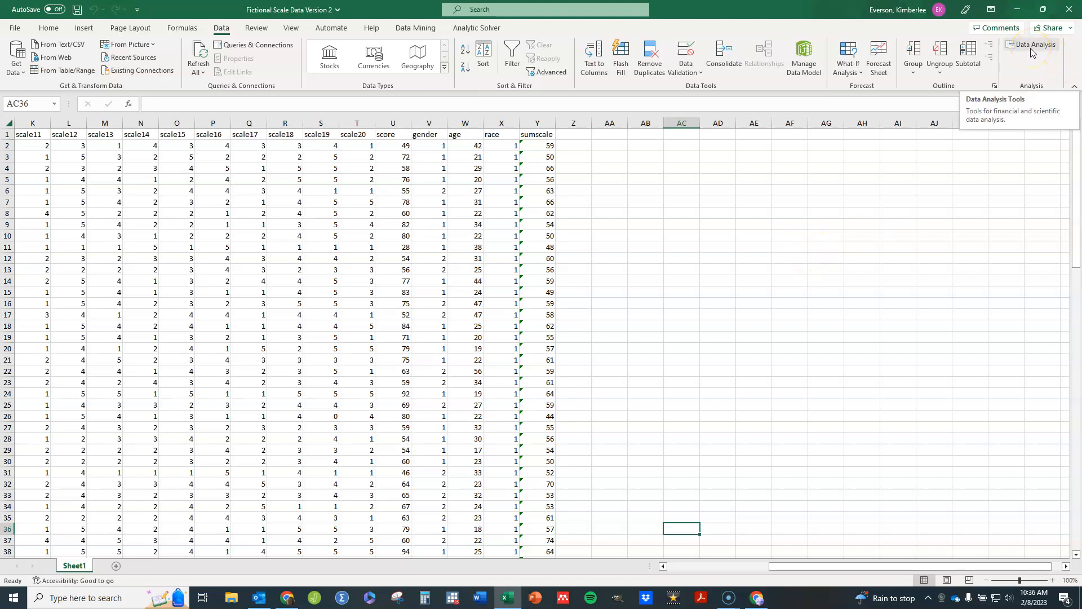
click(1033, 50)
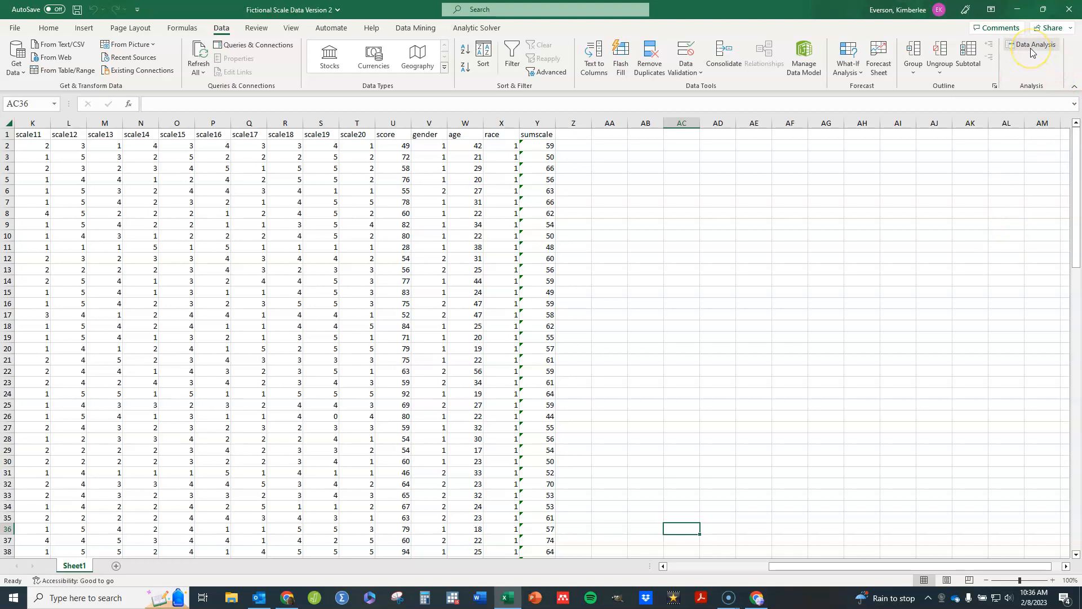
click(1032, 49)
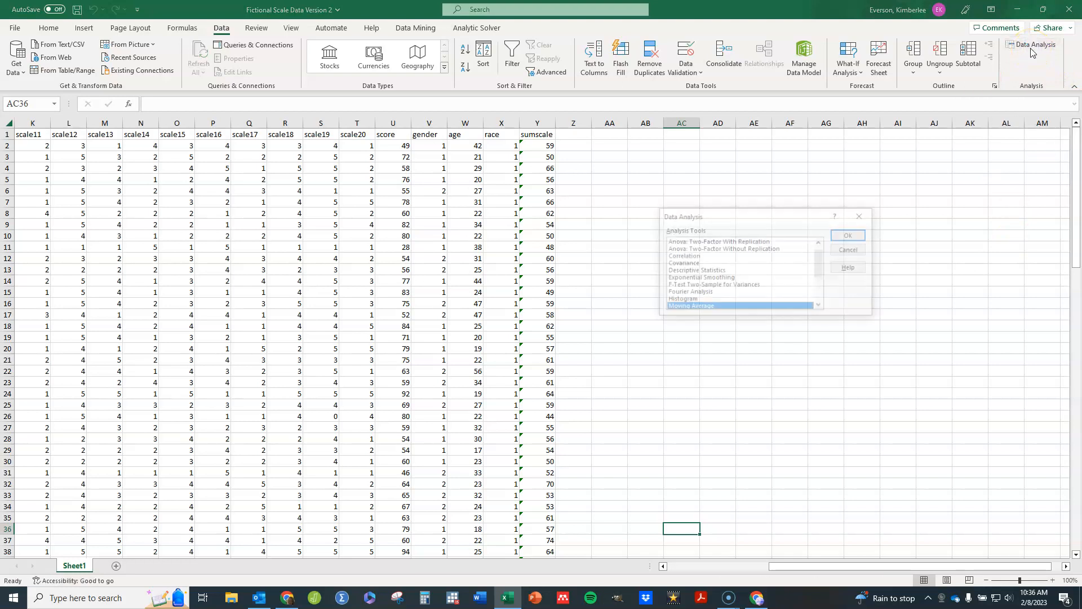
drag(822, 261, 802, 274)
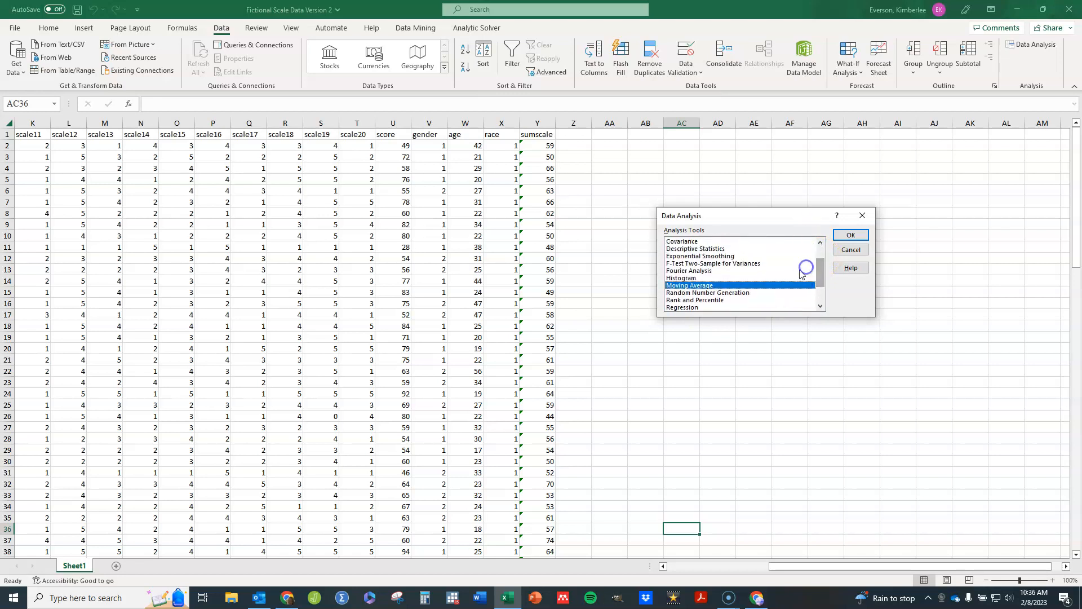
click(693, 279)
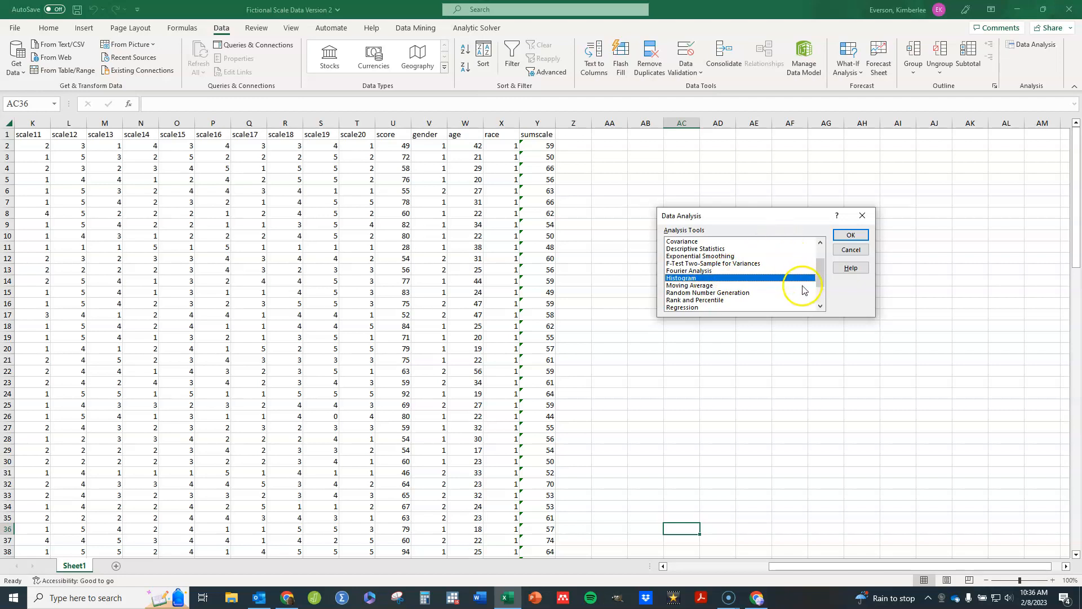
click(856, 238)
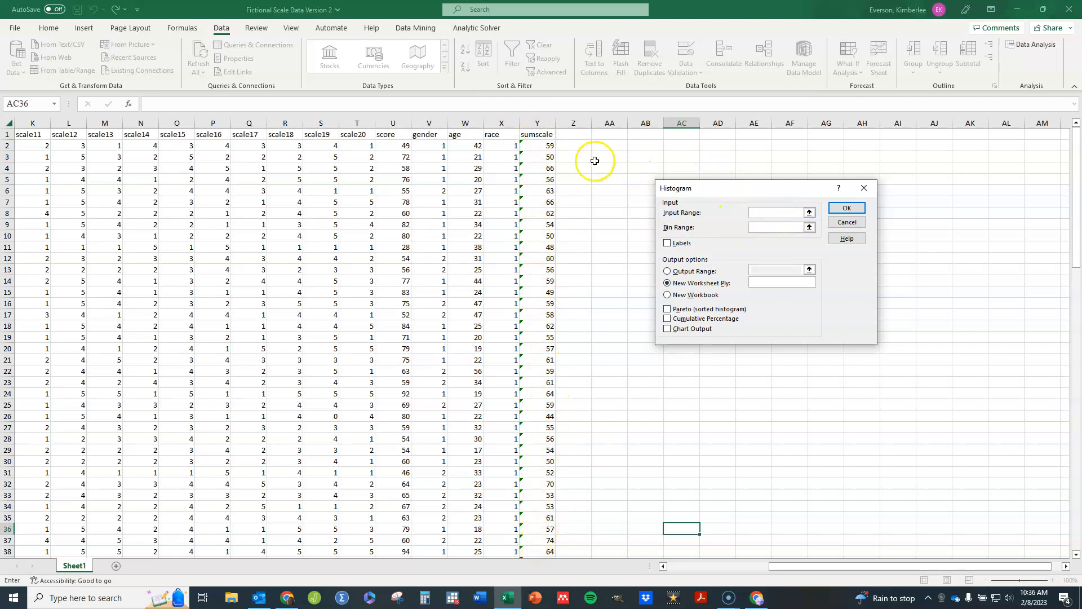
Set the histogram's input range to the whole sumscale column Y with labels included, and send the output to a new worksheet ply
click(540, 123)
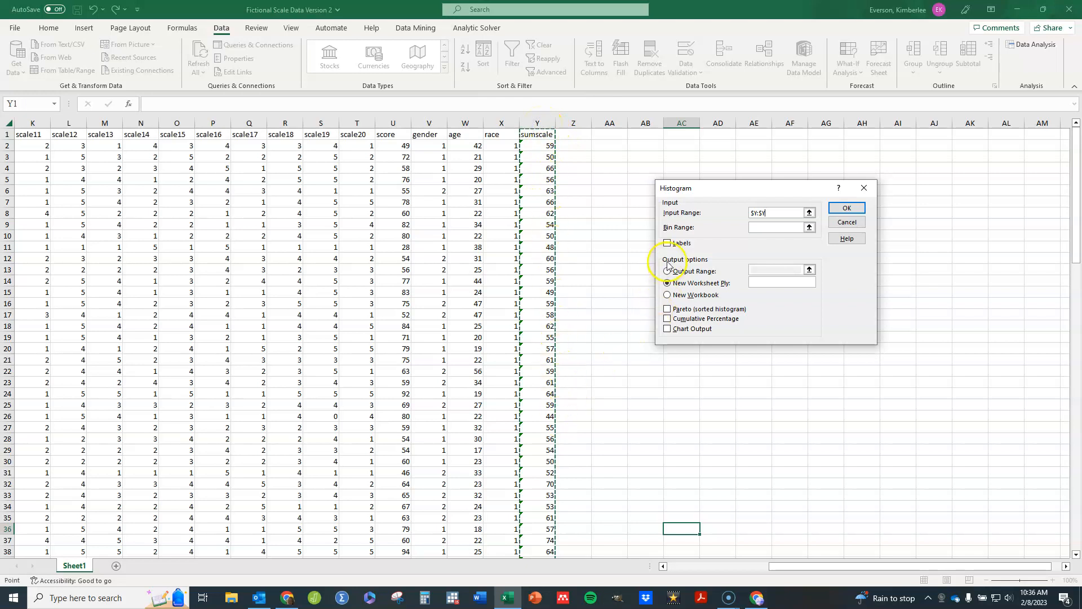
click(668, 243)
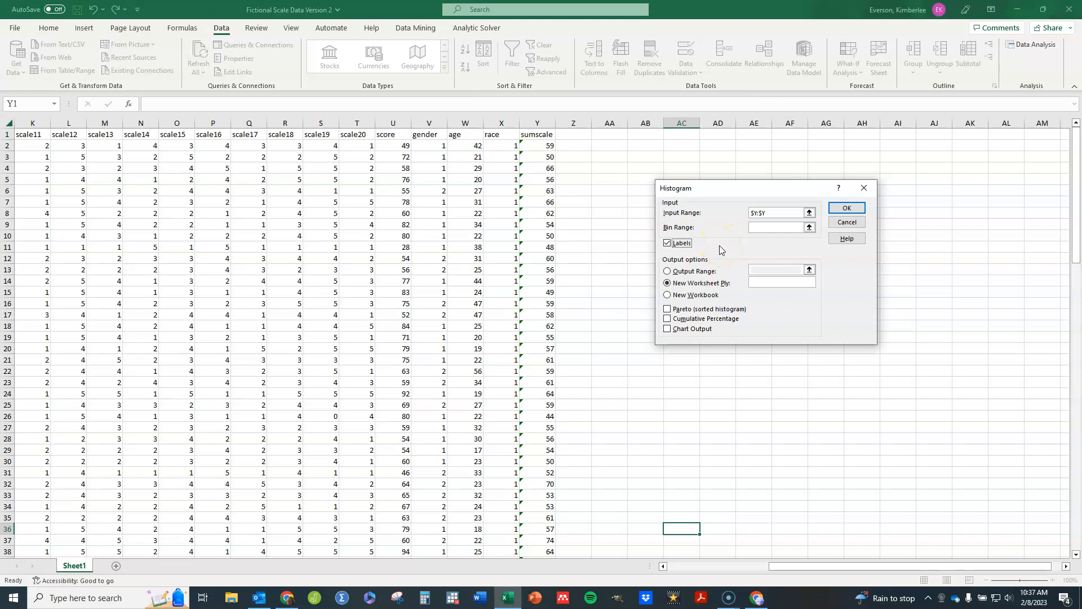
click(741, 272)
click(668, 272)
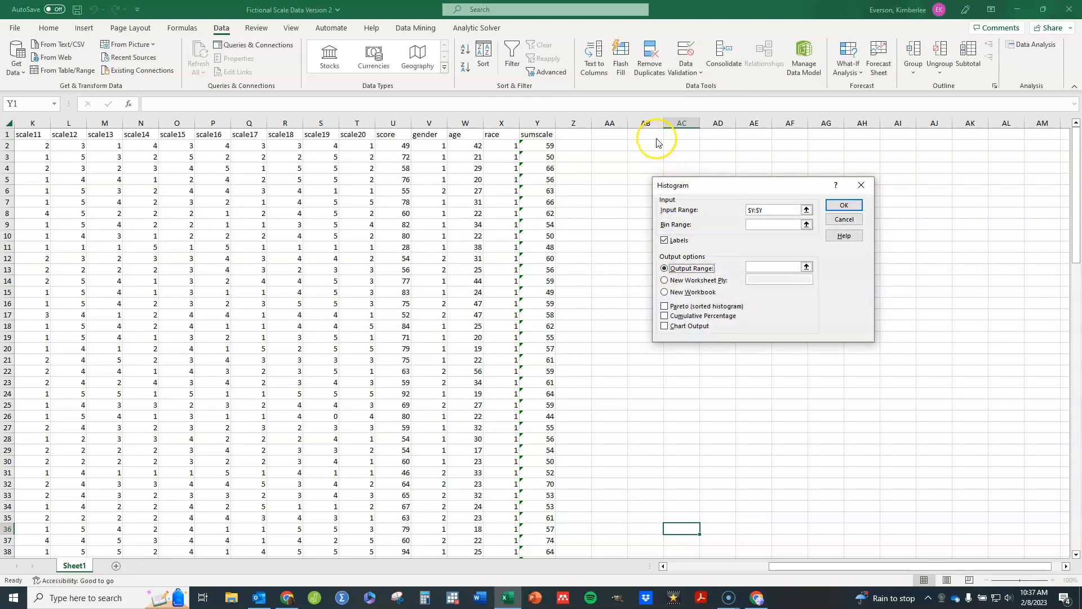
click(667, 282)
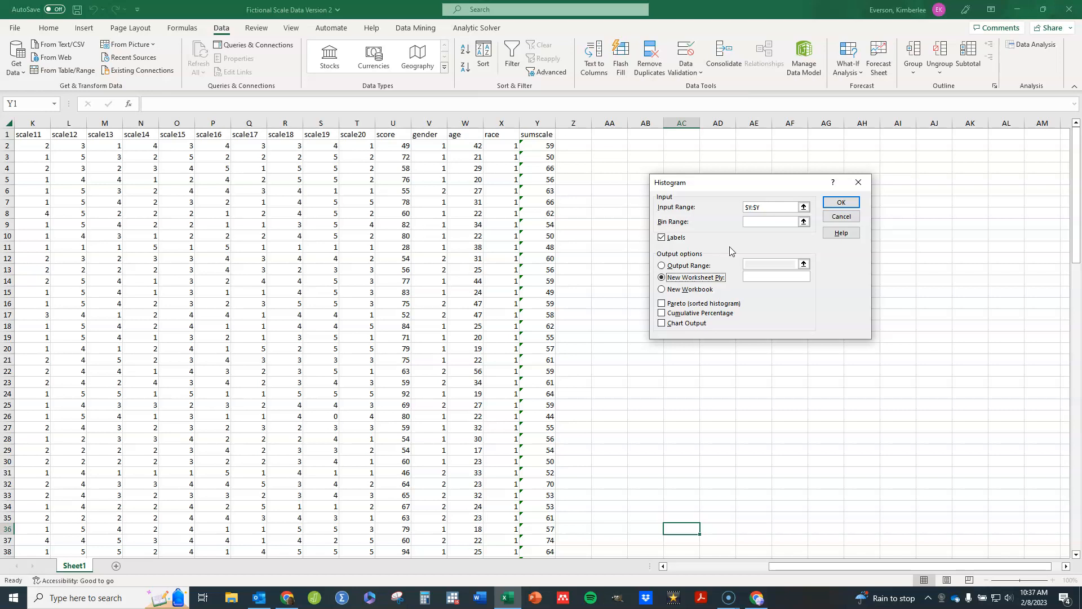
Generate the histogram with chart output and enlarge the resulting chart to extend to about column P, row 26
click(661, 327)
click(662, 324)
click(844, 209)
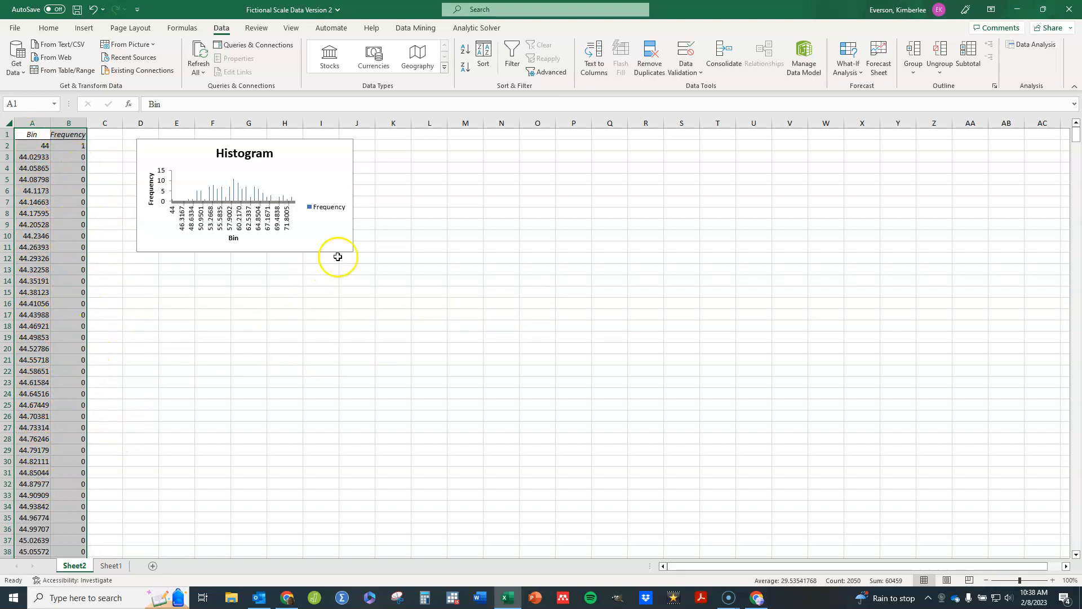
click(332, 237)
drag(353, 251, 581, 419)
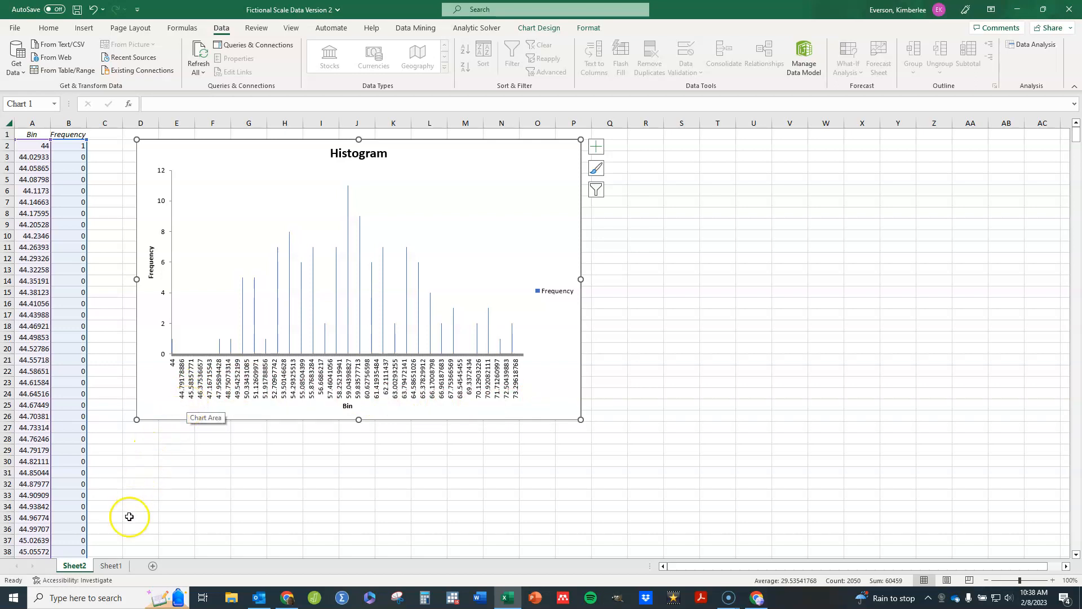
On Sheet1, start a list of bin limits in cells AA3 to AA5 with the values 45, 50 and 55
click(110, 566)
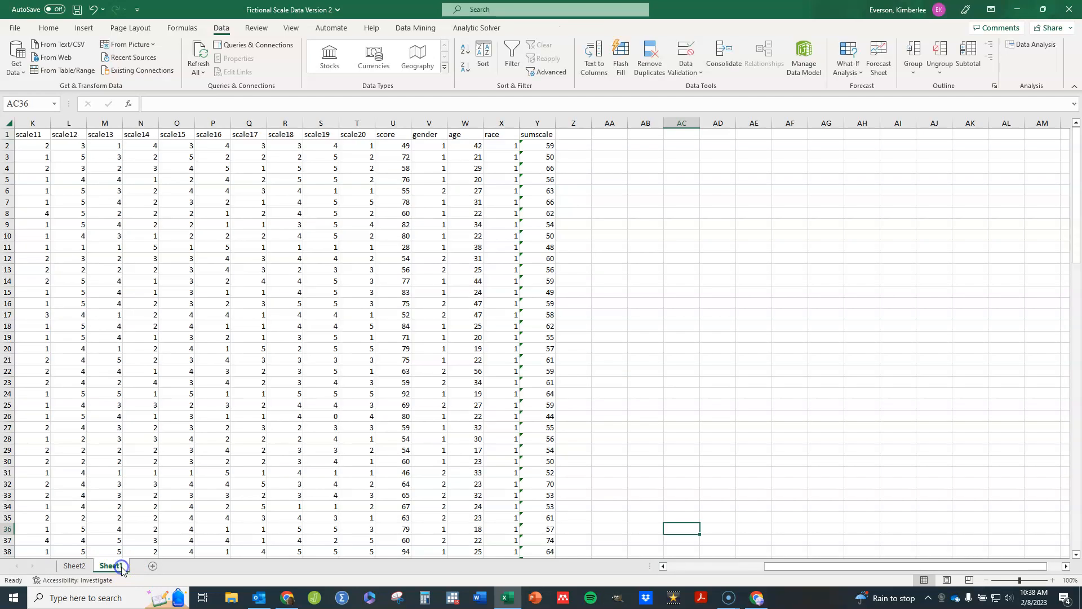
click(625, 146)
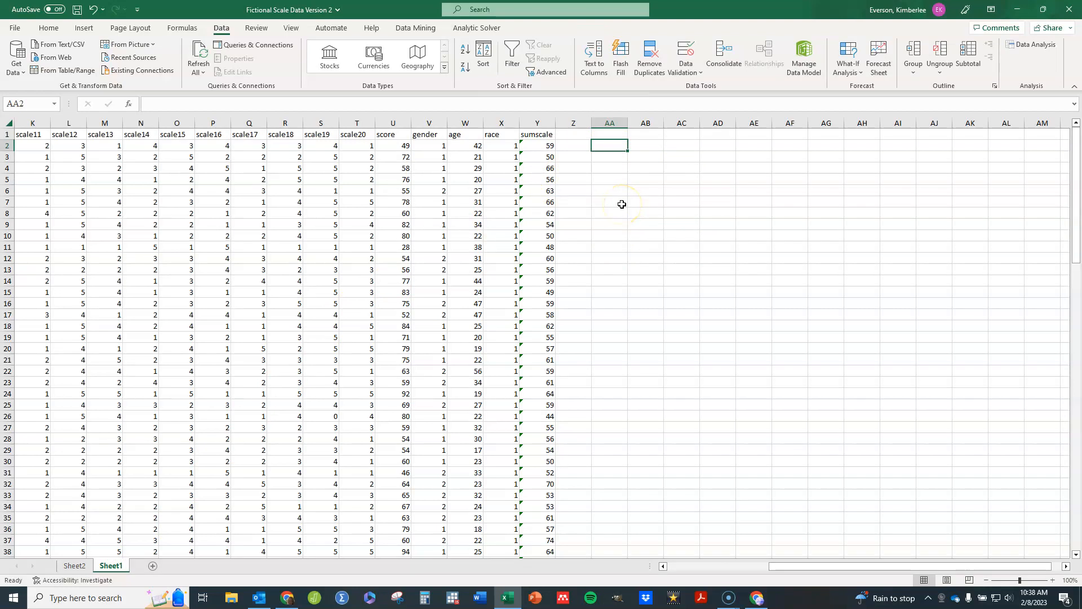
click(620, 146)
click(620, 157)
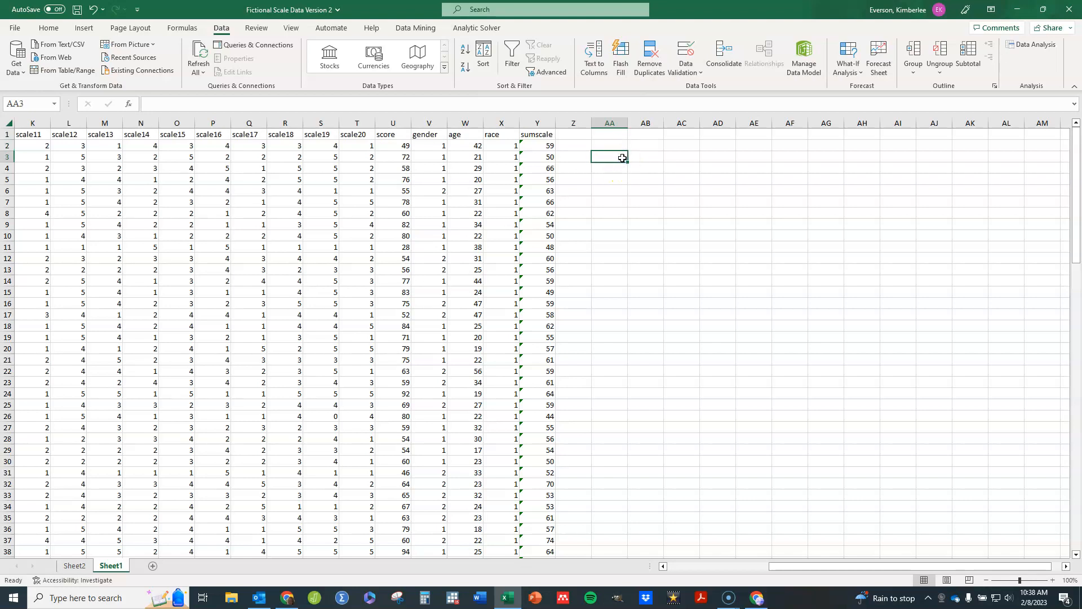
text(45)
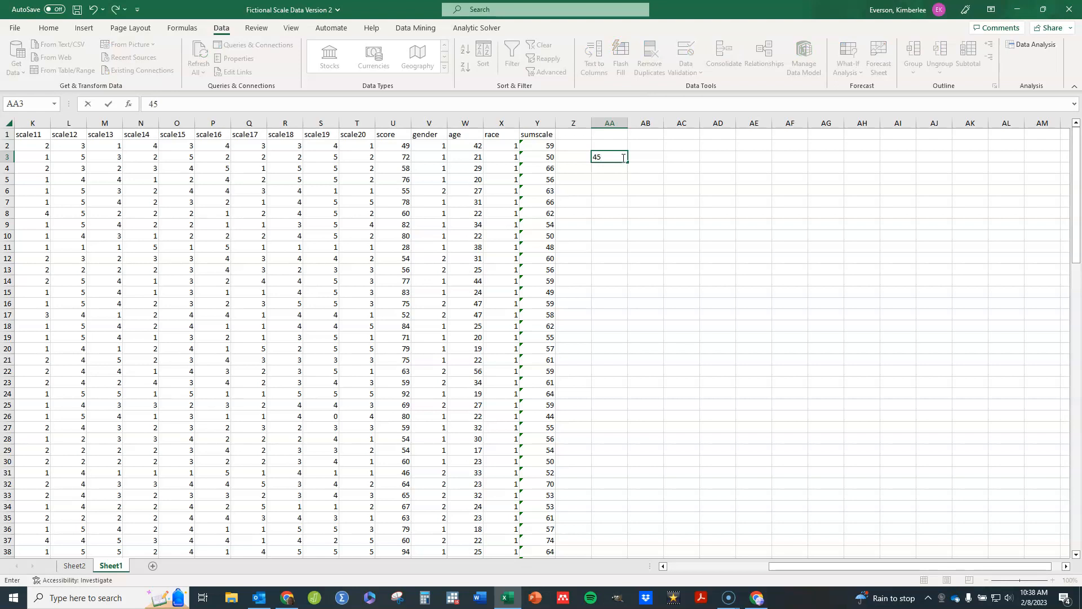
key(Return)
click(618, 168)
text(50)
key(Return)
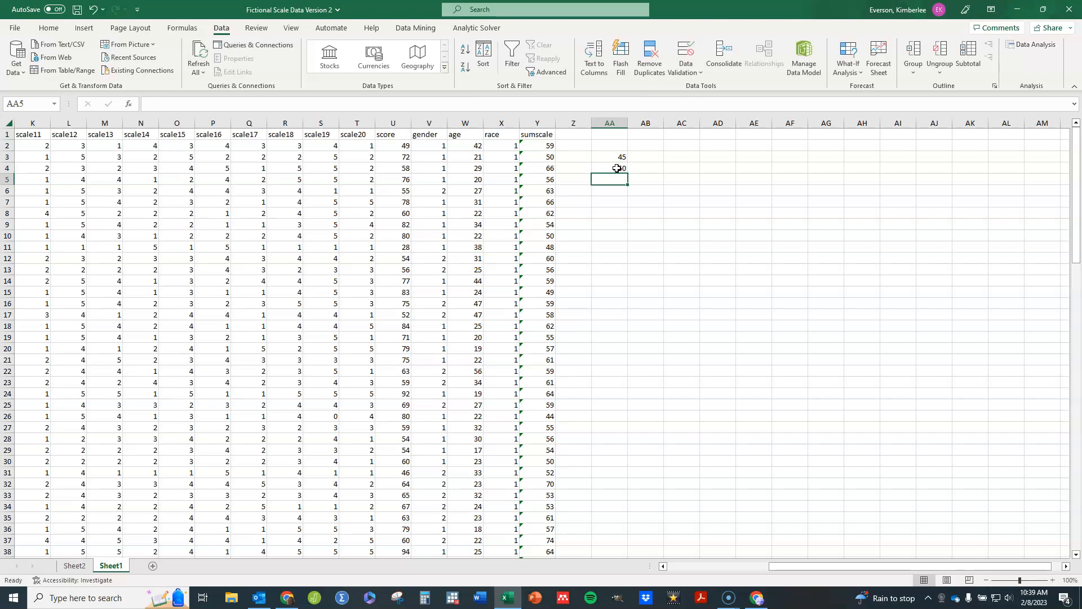
text(55)
key(Return)
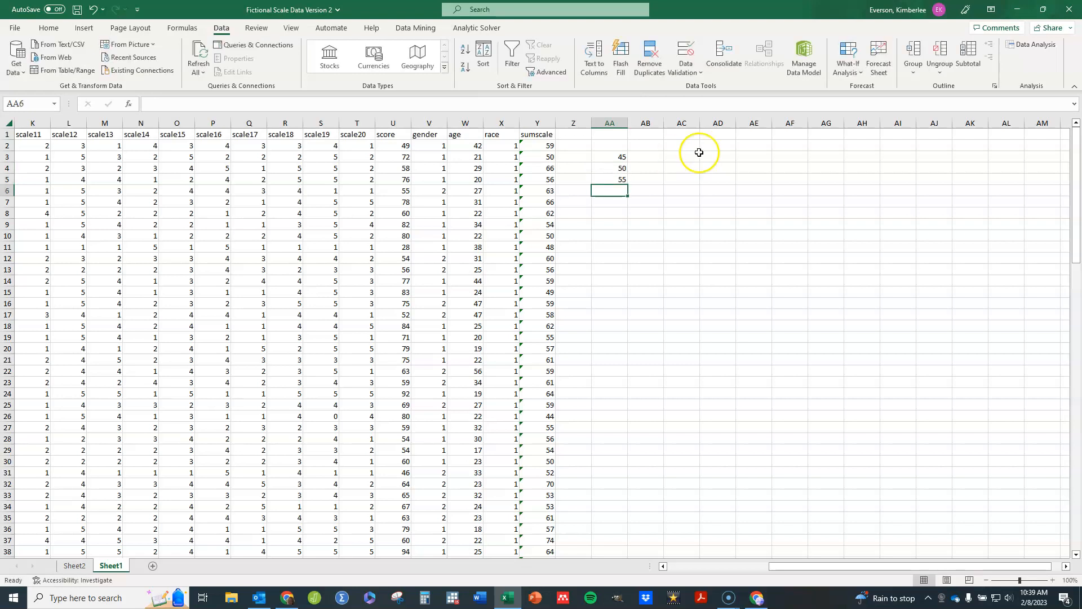
Continue the bin limits in cells AA6 to AA9 with 60, 65, 70 and 75
click(619, 157)
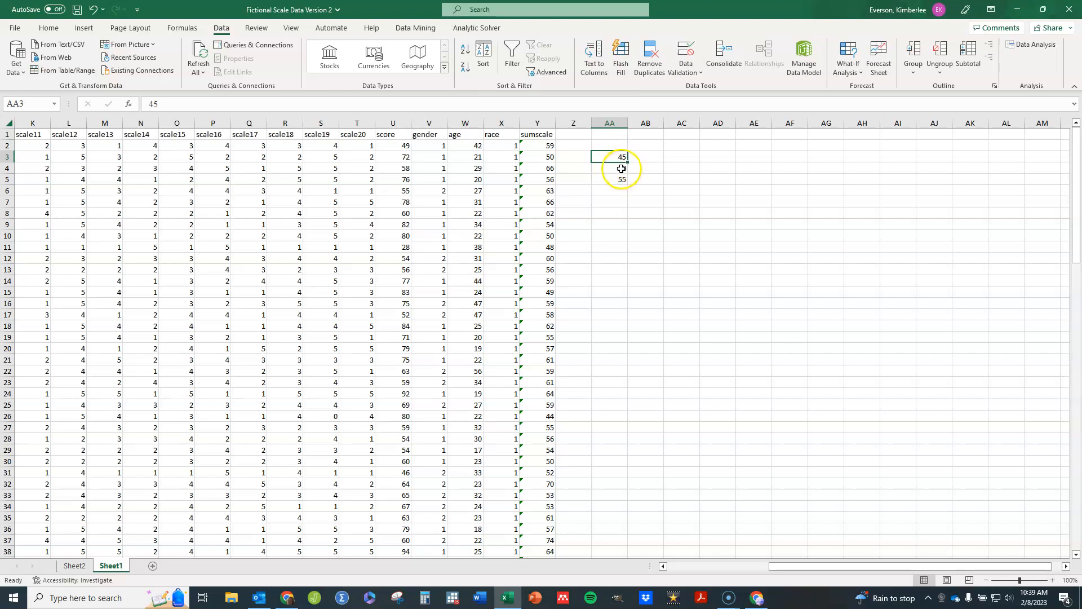
click(623, 191)
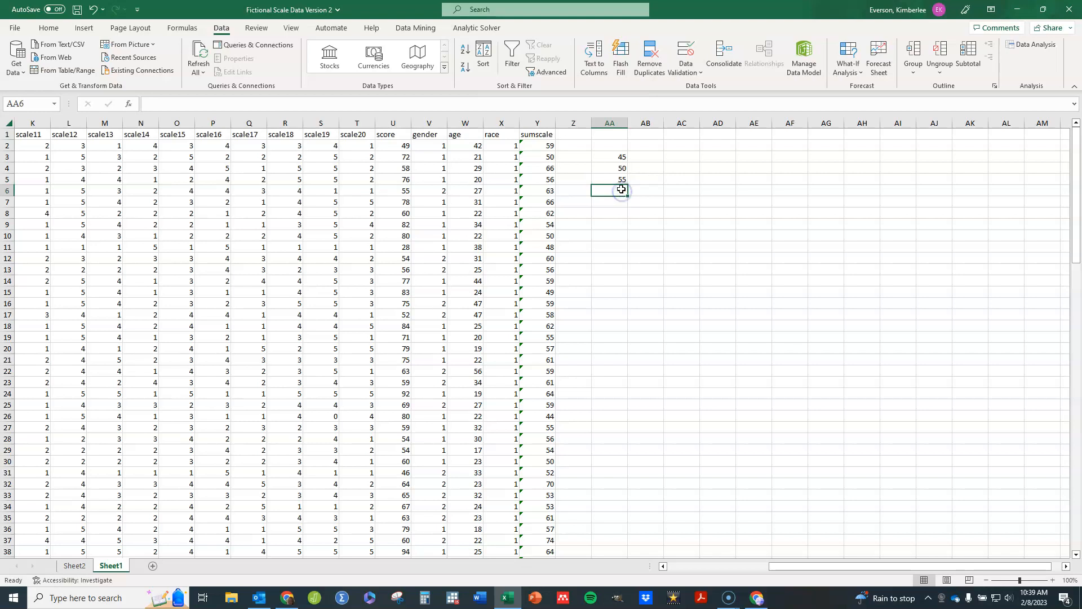
text(60)
key(Return)
text(65)
key(Return)
text(70)
key(Return)
text(75)
key(Return)
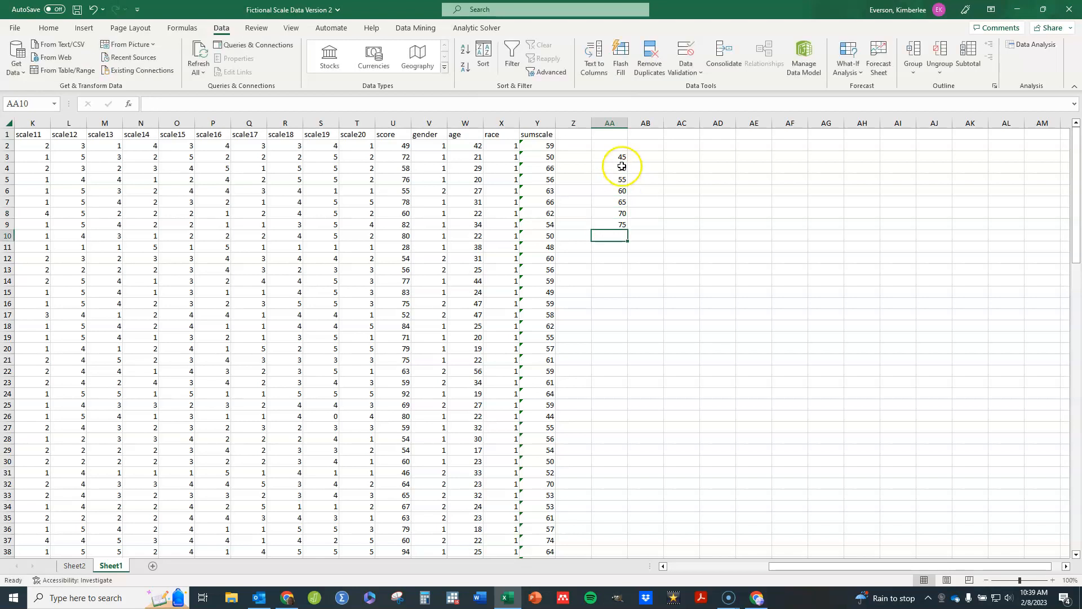
Label the bin list with the heading "Sum" in cell AA2
click(620, 145)
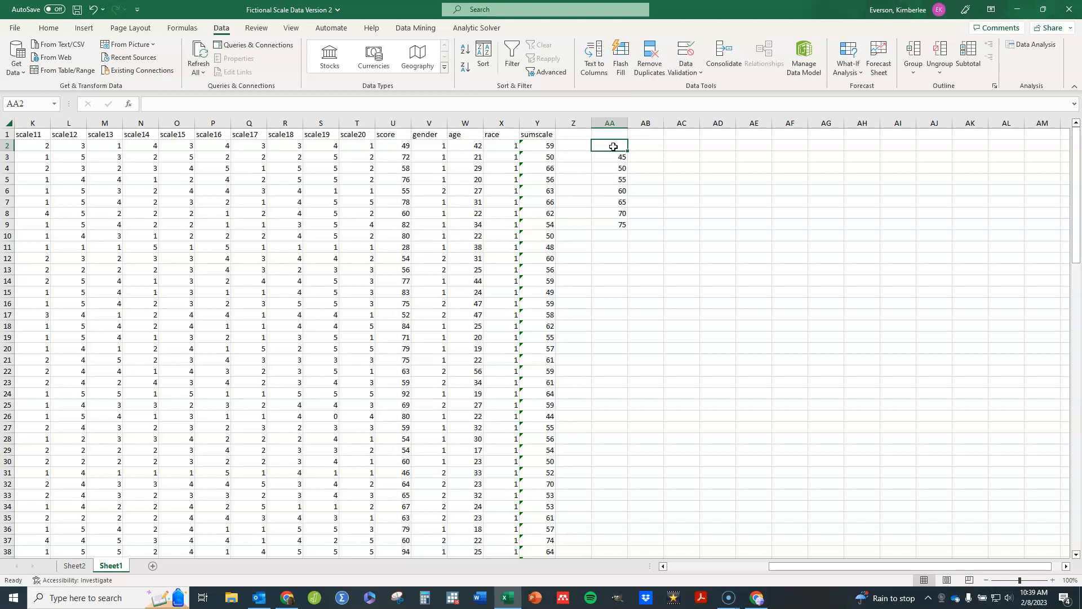
text(Sum)
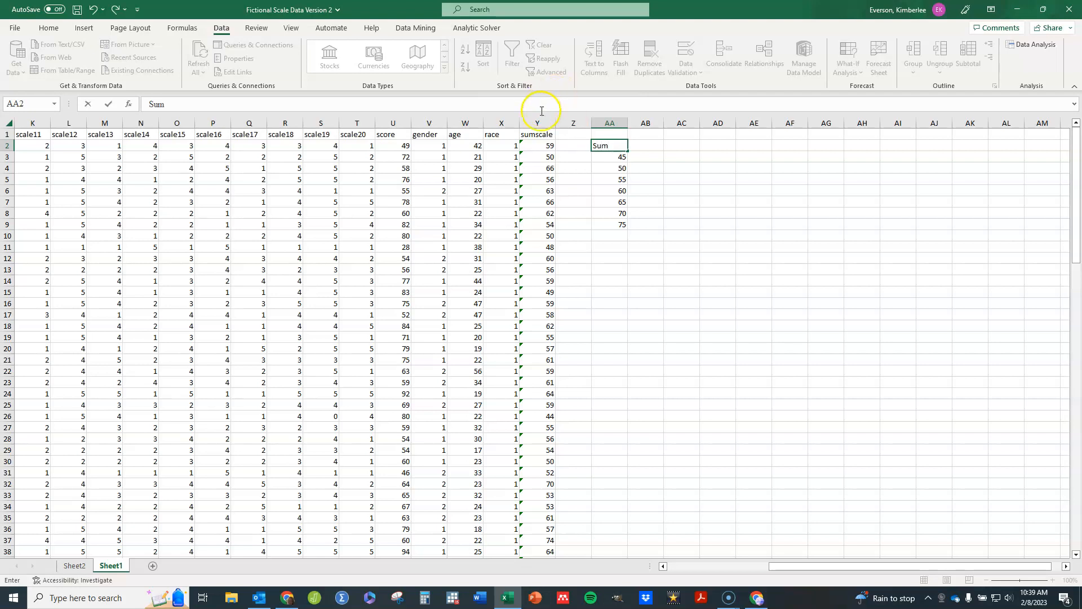
click(611, 141)
click(635, 249)
click(614, 148)
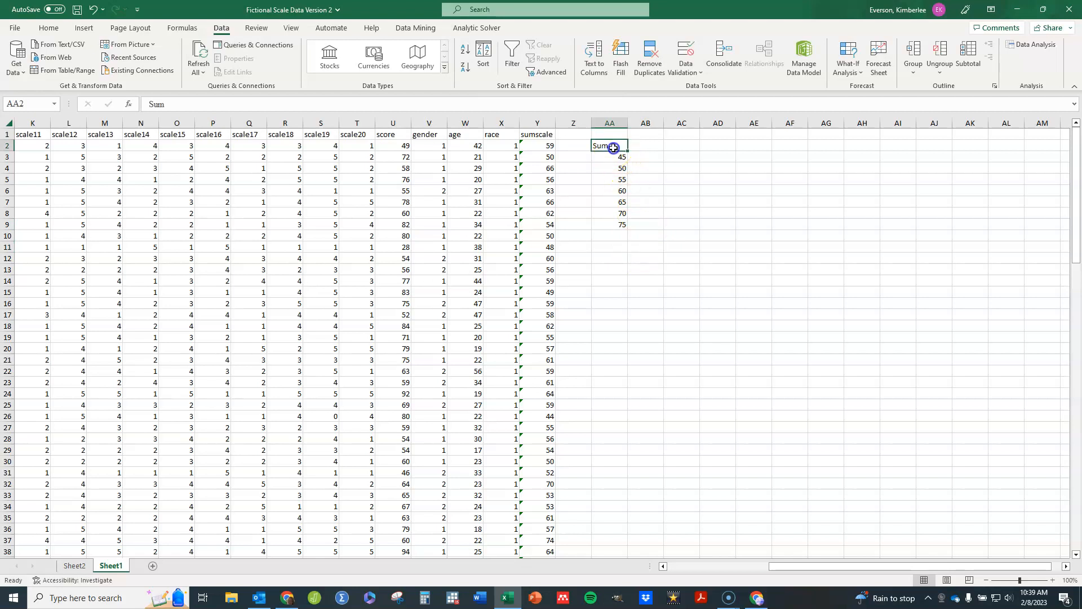
click(607, 146)
Generate a Data Analysis histogram of the sumscale column using $AA$2:$AA$9 as the bin range, with labels and chart output on a new worksheet
click(1039, 50)
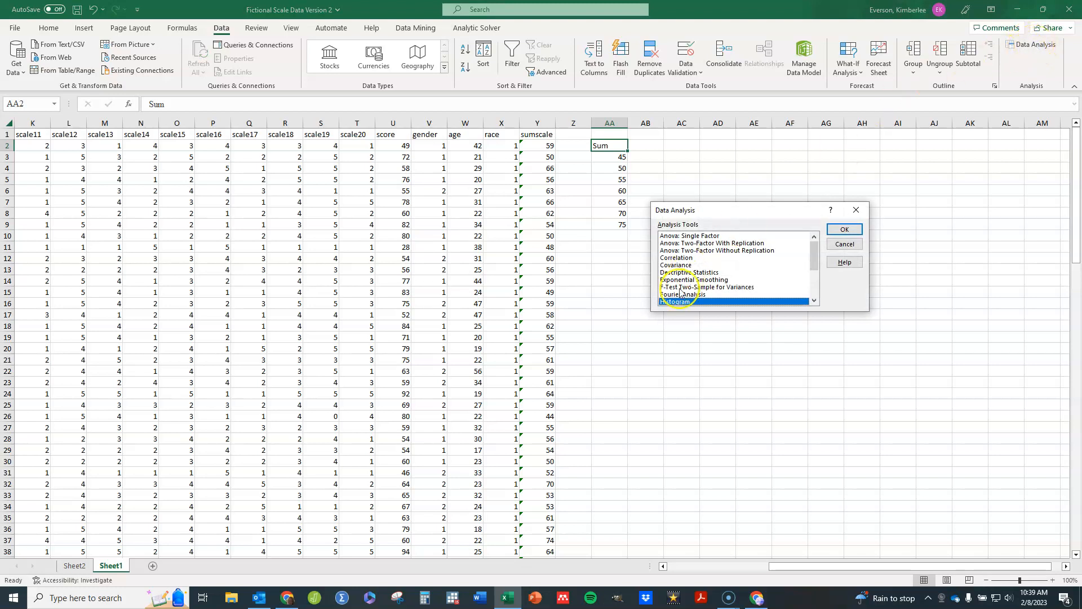
click(853, 234)
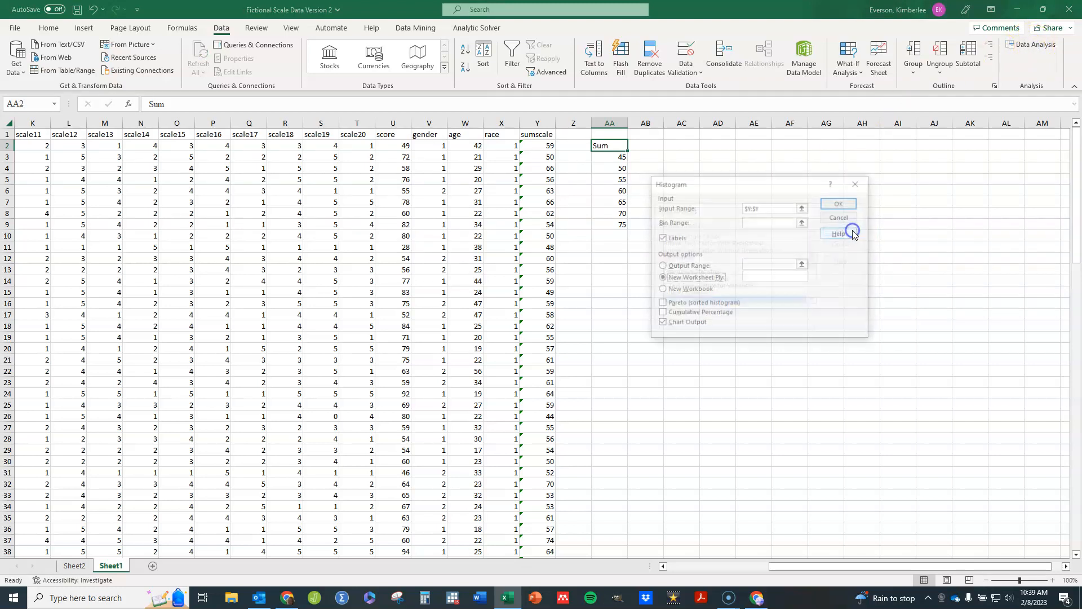
drag(761, 185, 798, 183)
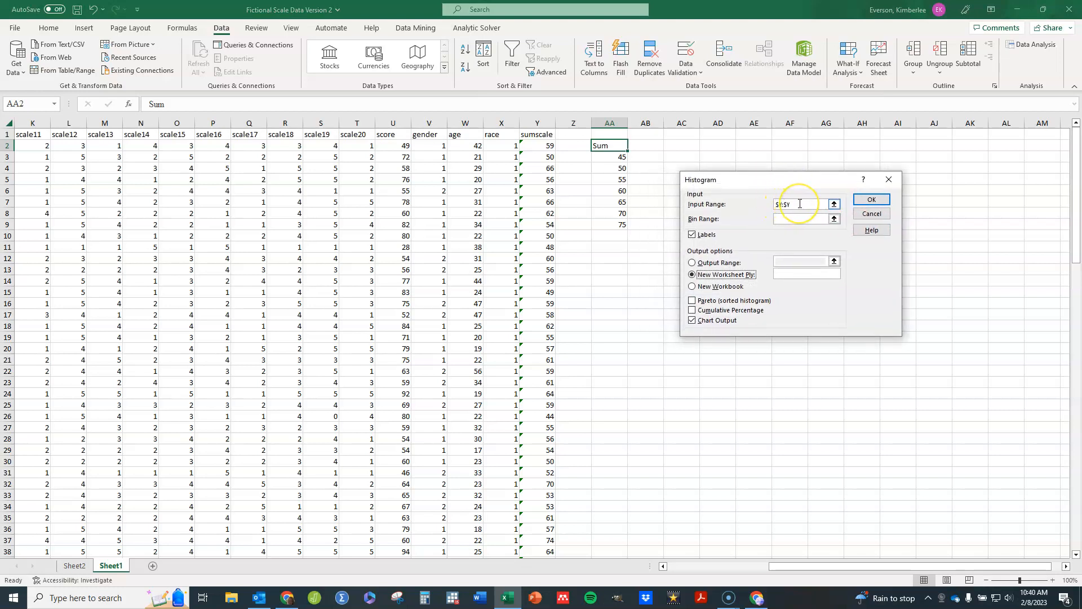
click(784, 218)
click(782, 219)
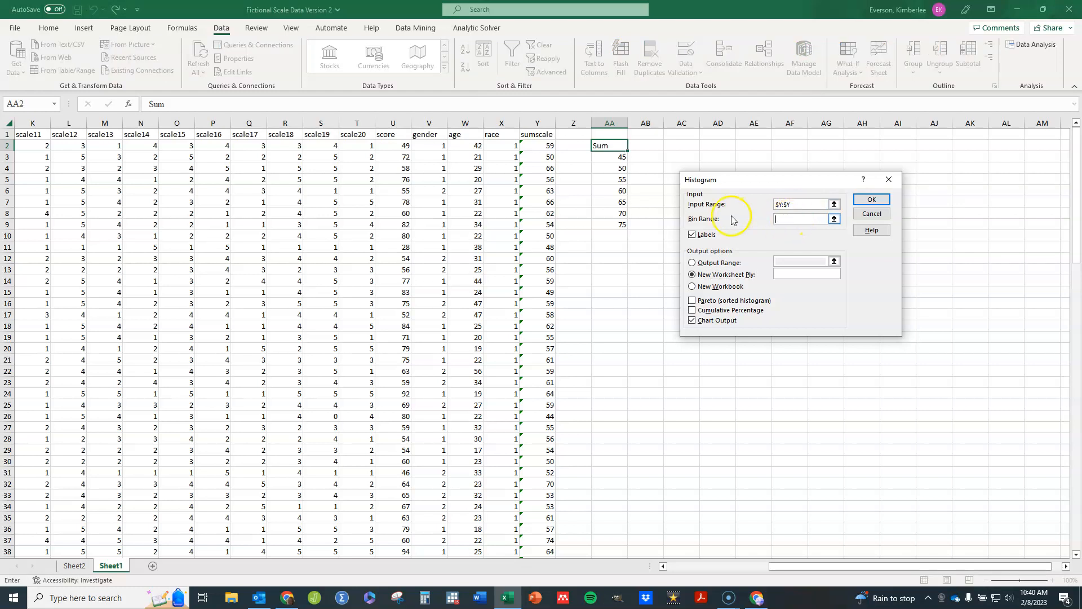
click(621, 145)
drag(621, 145, 617, 222)
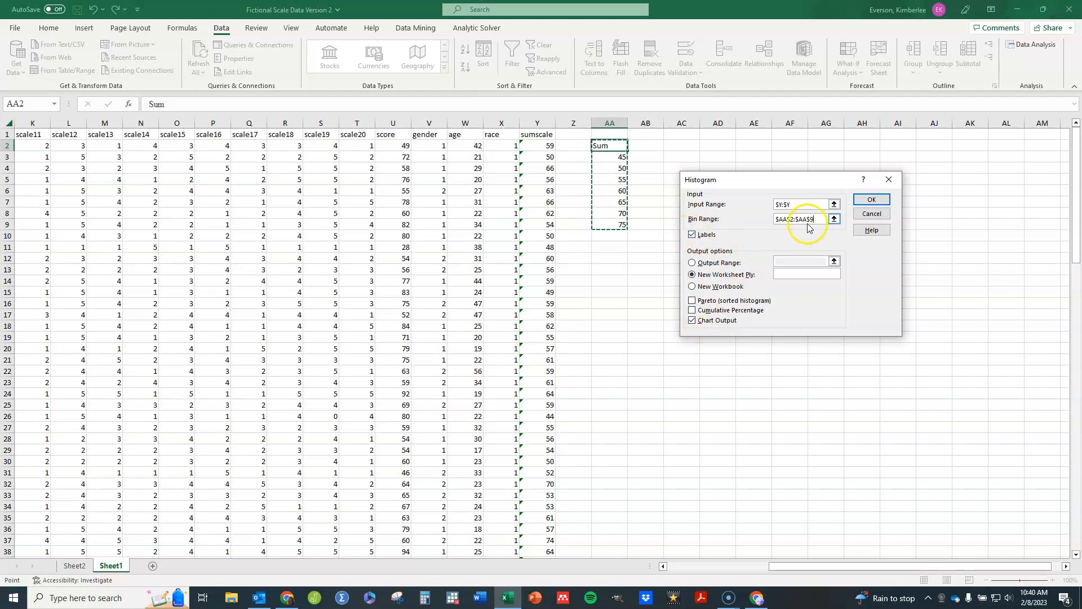
click(879, 201)
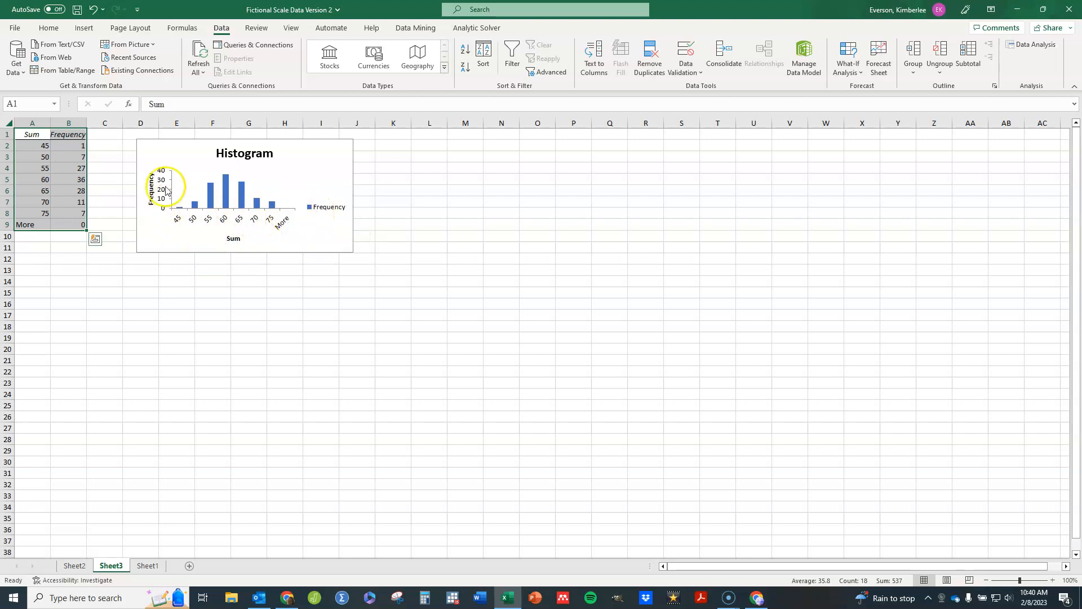
Apply the chart style with hollow blue-outlined bars and the legend beneath the title to the new histogram
click(257, 153)
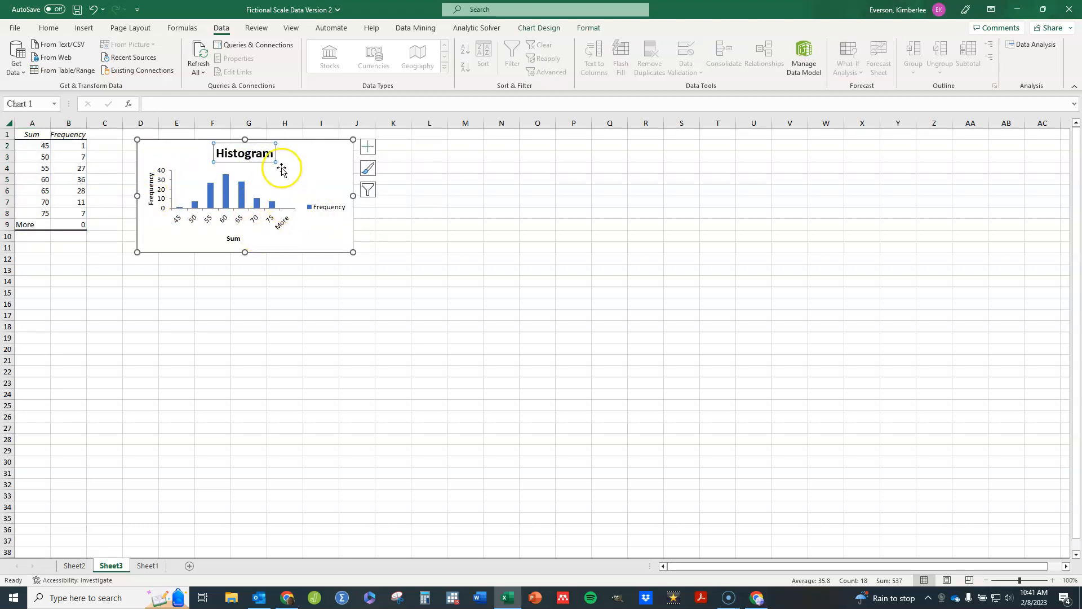
click(367, 169)
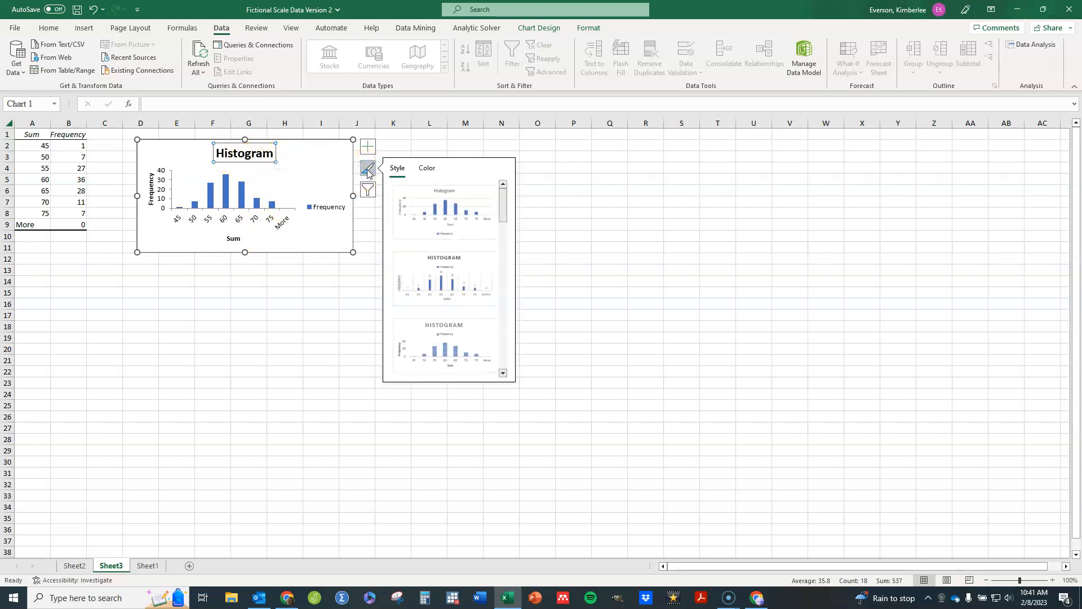
drag(501, 208, 501, 302)
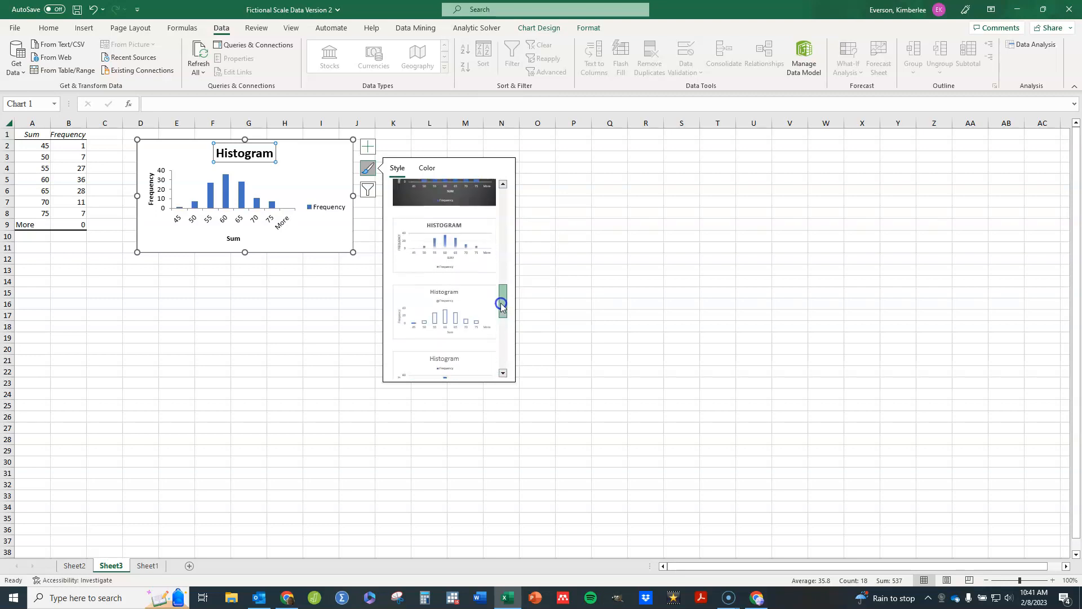
click(457, 317)
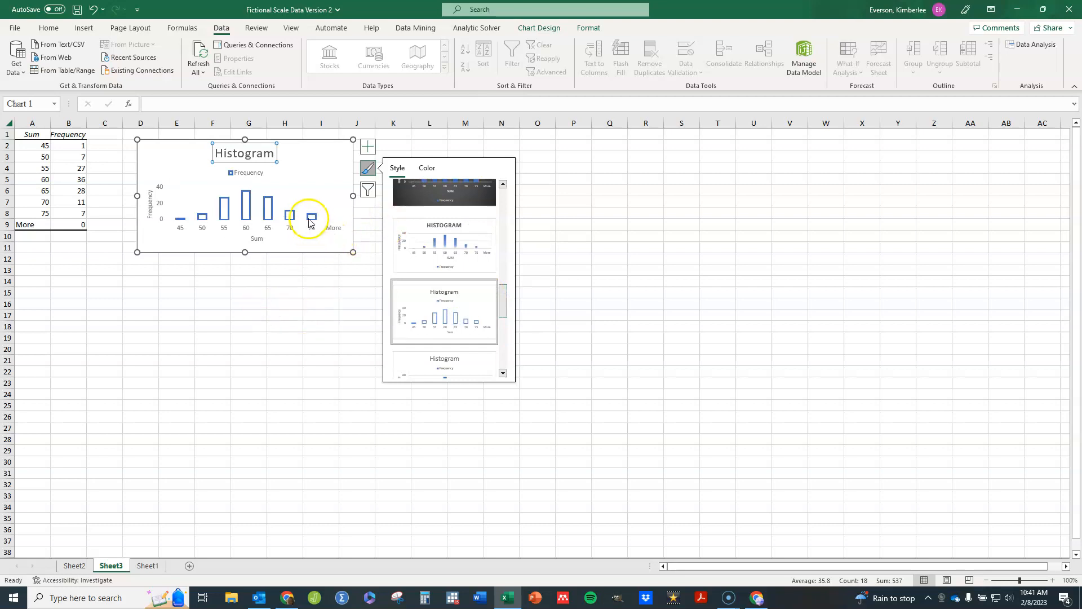
Examine the histogram's individually selectable elements: the chart title, legend, vertical and horizontal axis titles, and horizontal axis labels
click(273, 150)
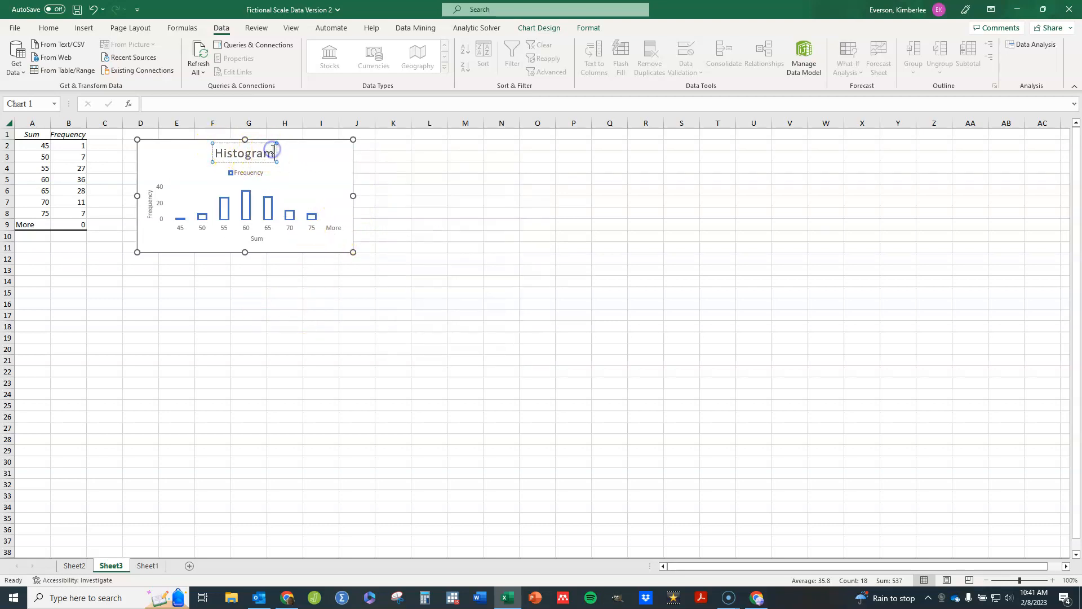
click(252, 175)
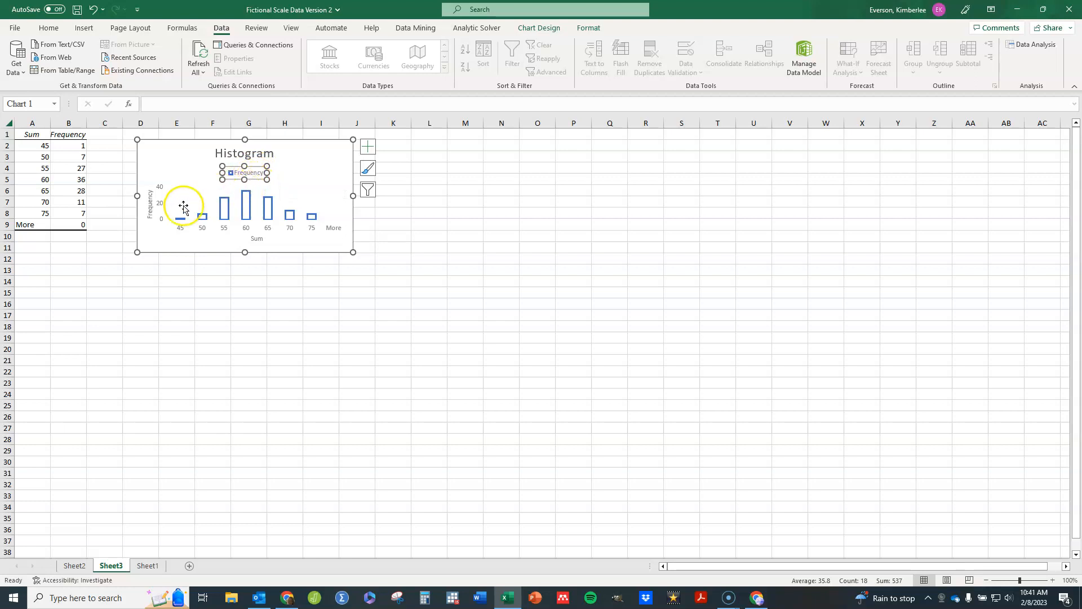
click(148, 205)
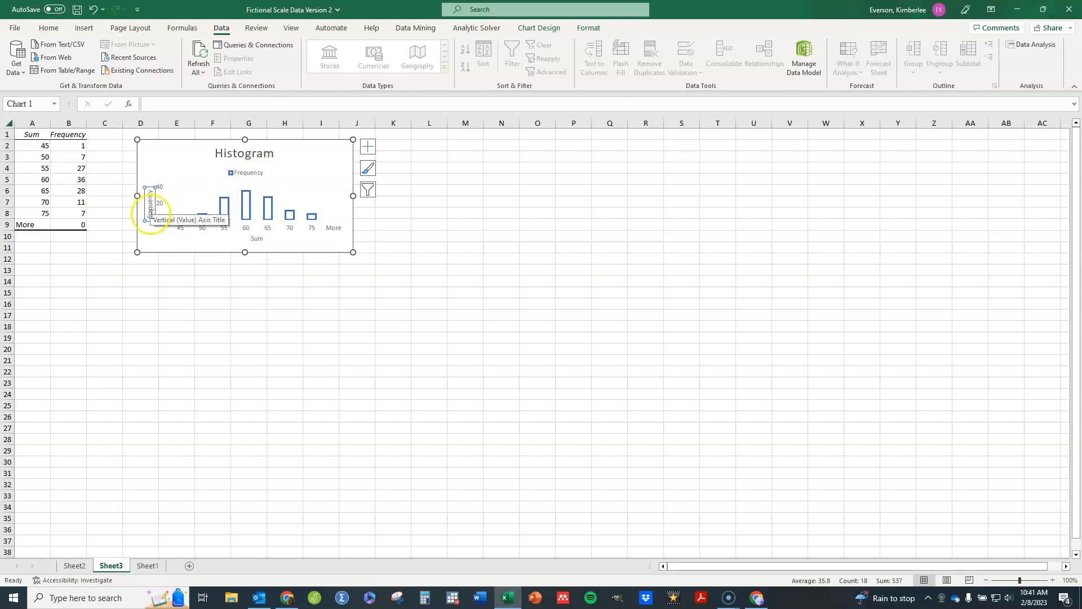
click(262, 239)
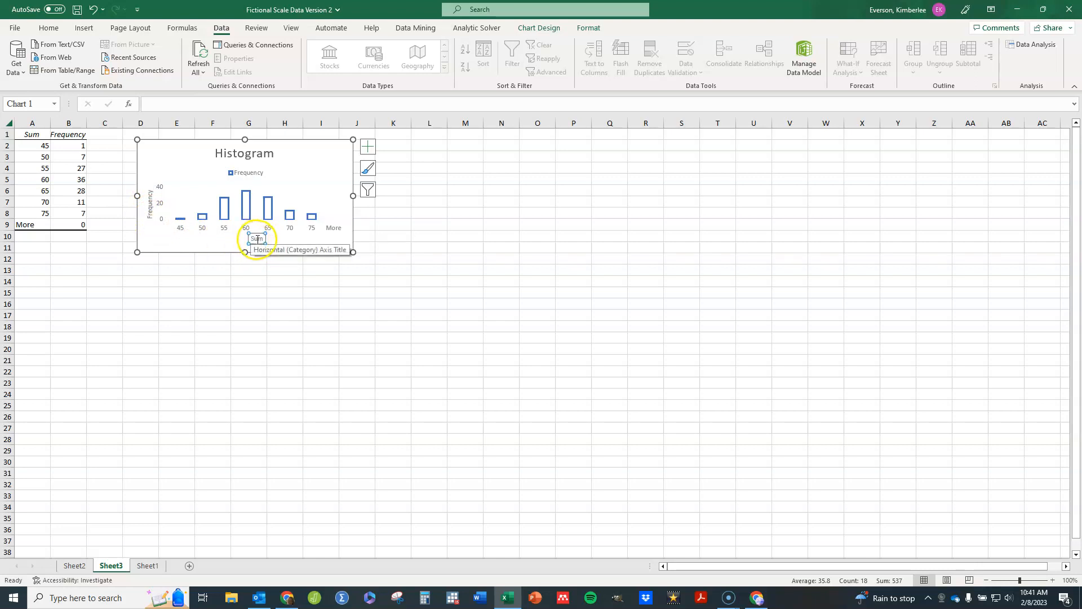
click(288, 229)
click(220, 226)
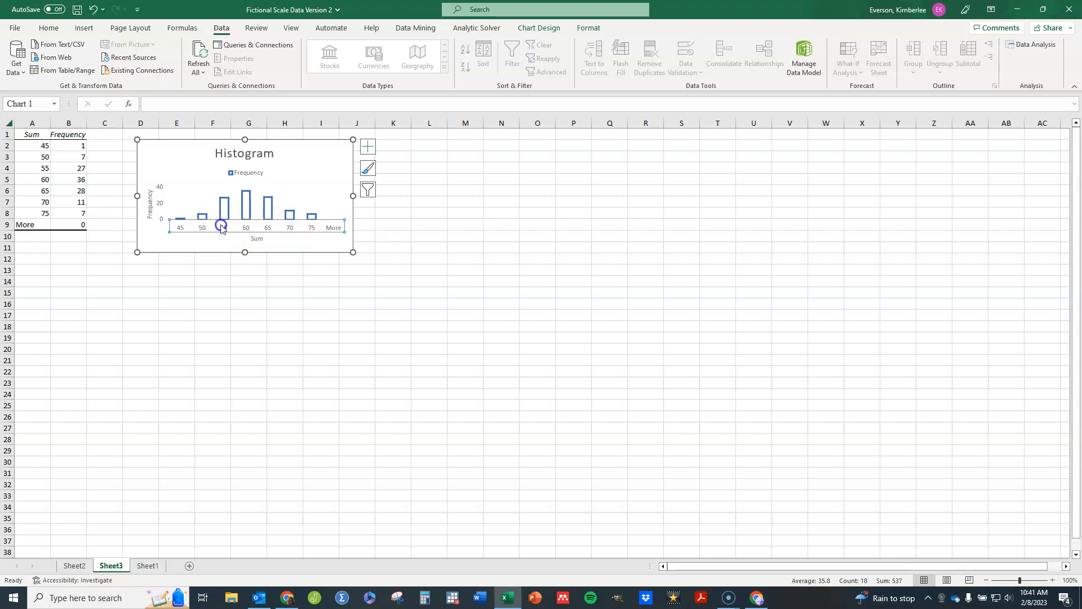